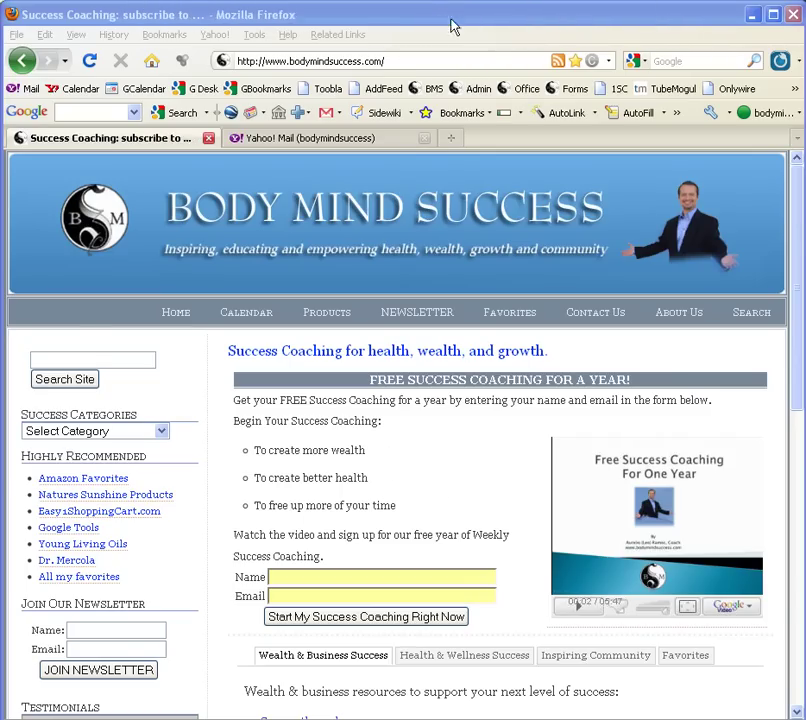
{"action": "left_click", "coordinate": [401, 59]}
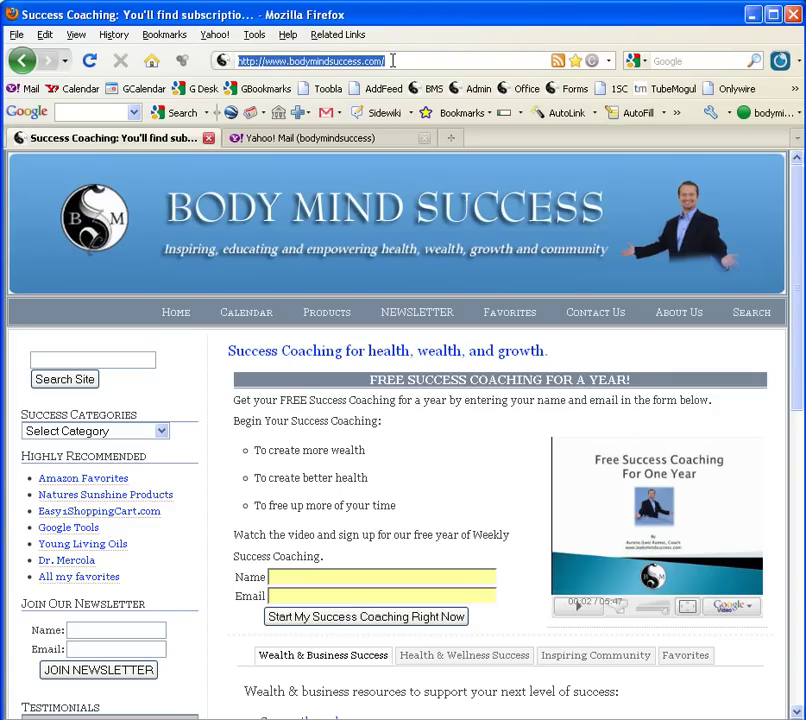
{"action": "left_click", "coordinate": [393, 61]}
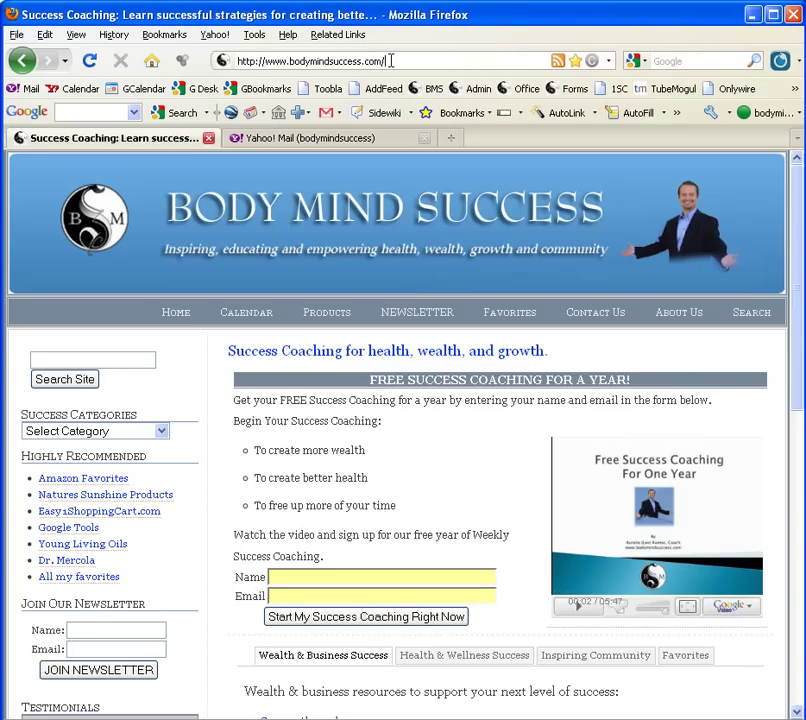
{"action": "left_click_drag", "start_coordinate": [389, 61], "coordinate": [374, 61]}
{"action": "left_click_drag", "start_coordinate": [323, 61], "coordinate": [232, 61]}
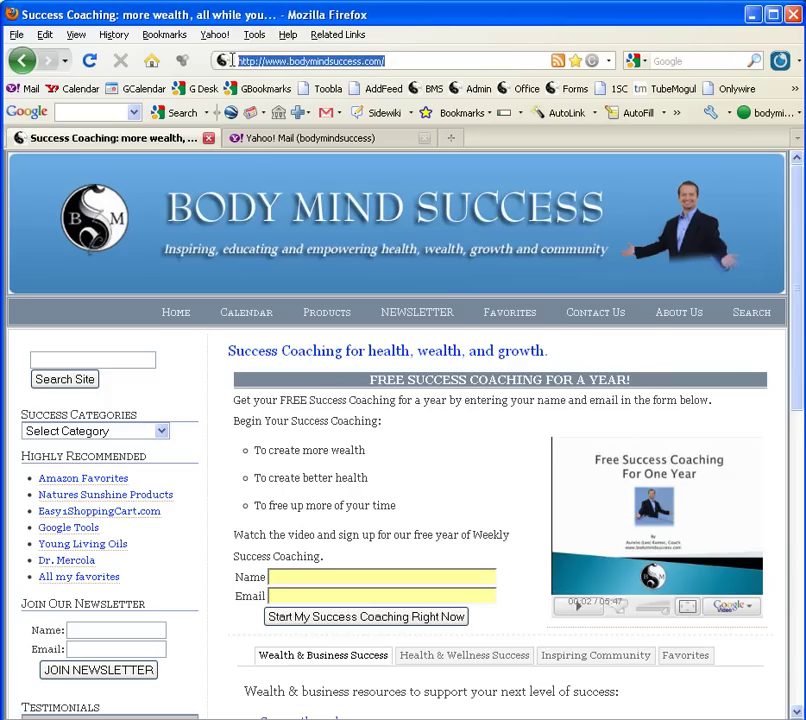
{"action": "left_click", "coordinate": [396, 60]}
{"action": "left_click_drag", "start_coordinate": [396, 61], "coordinate": [233, 62]}
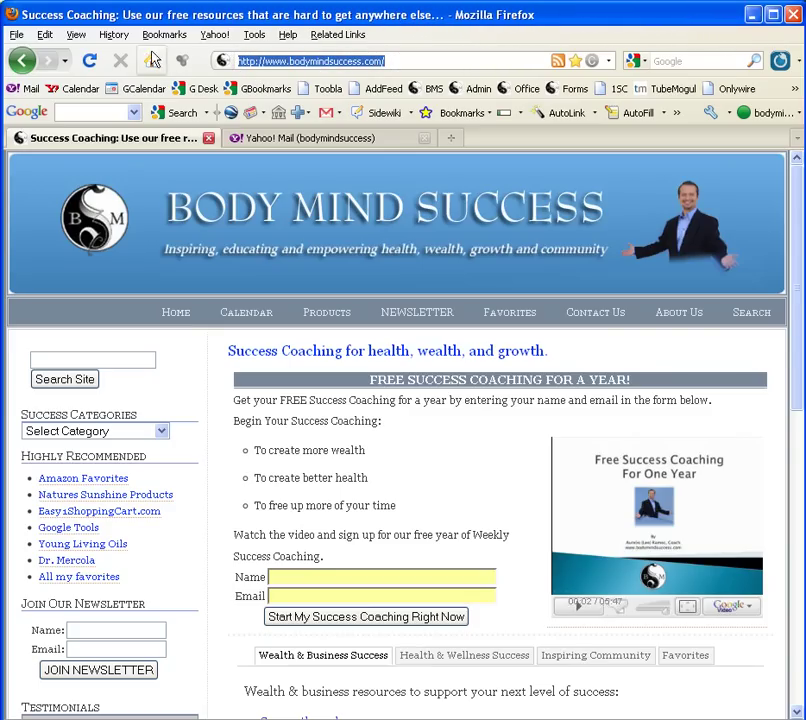
{"action": "left_click", "coordinate": [44, 38]}
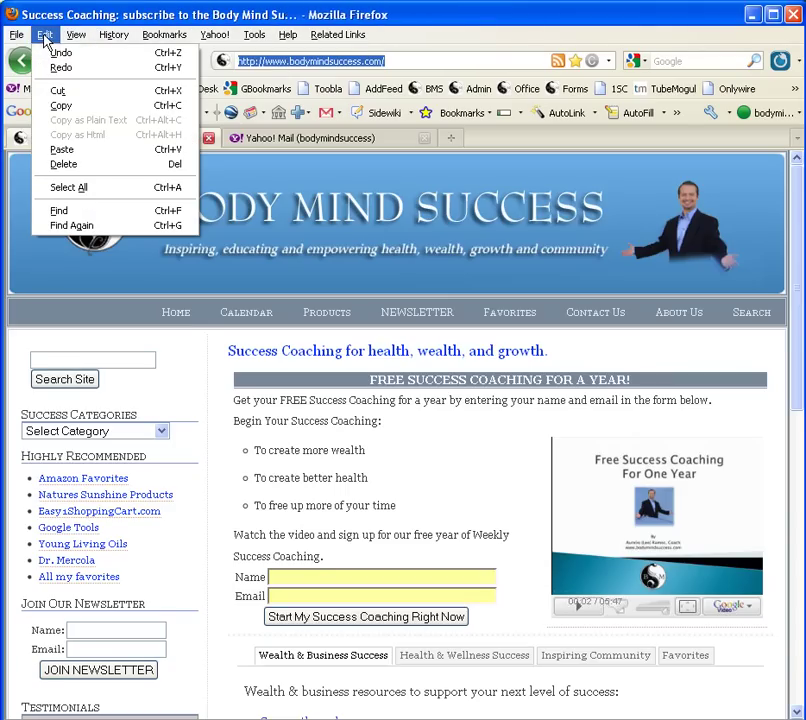
{"action": "left_click", "coordinate": [68, 108]}
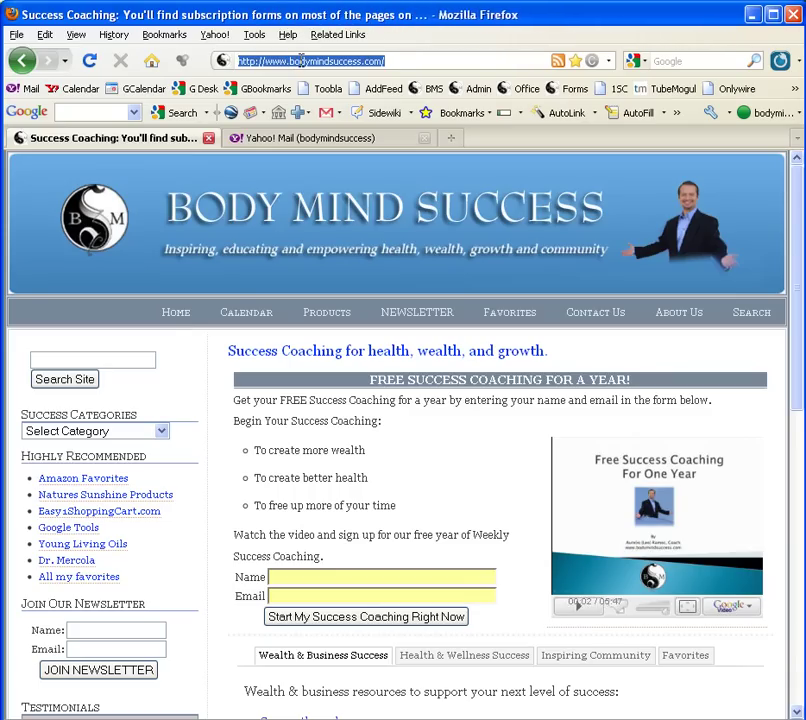
{"action": "right_click", "coordinate": [301, 60]}
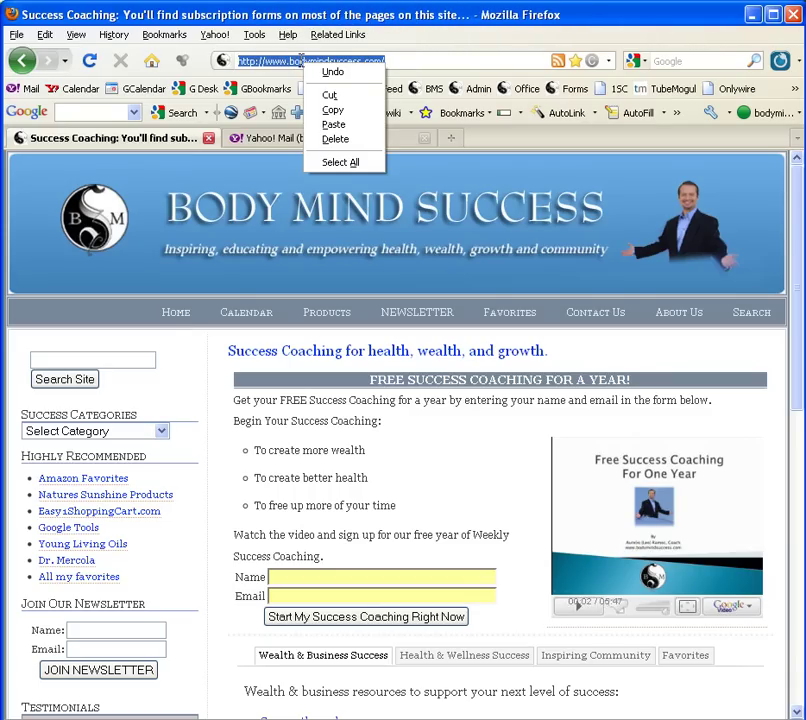
{"action": "left_click", "coordinate": [346, 116]}
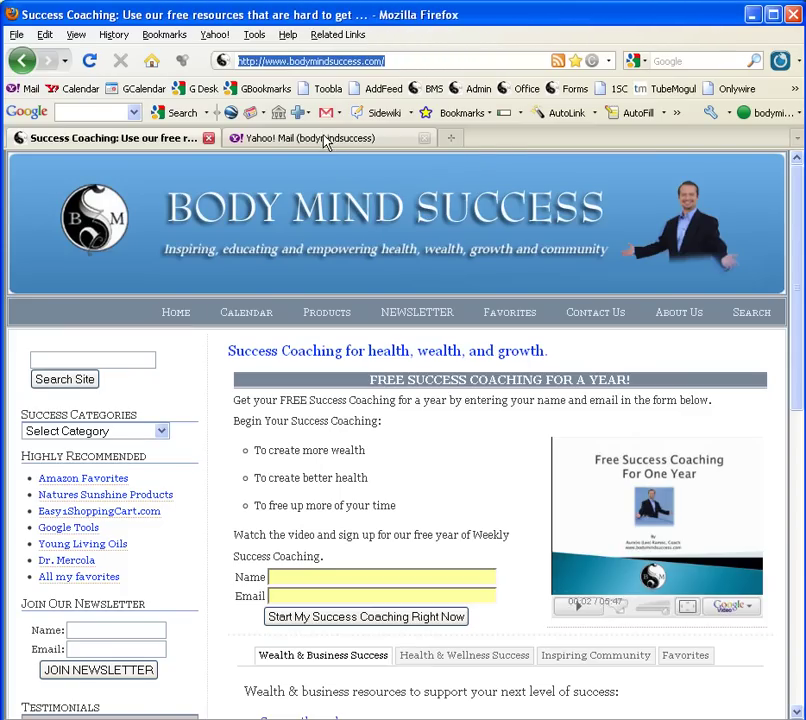
Step: In the Yahoo! Mail draft, pick the Info contact as recipient from 'info@' and place the caret in the body
{"action": "left_click", "coordinate": [322, 140]}
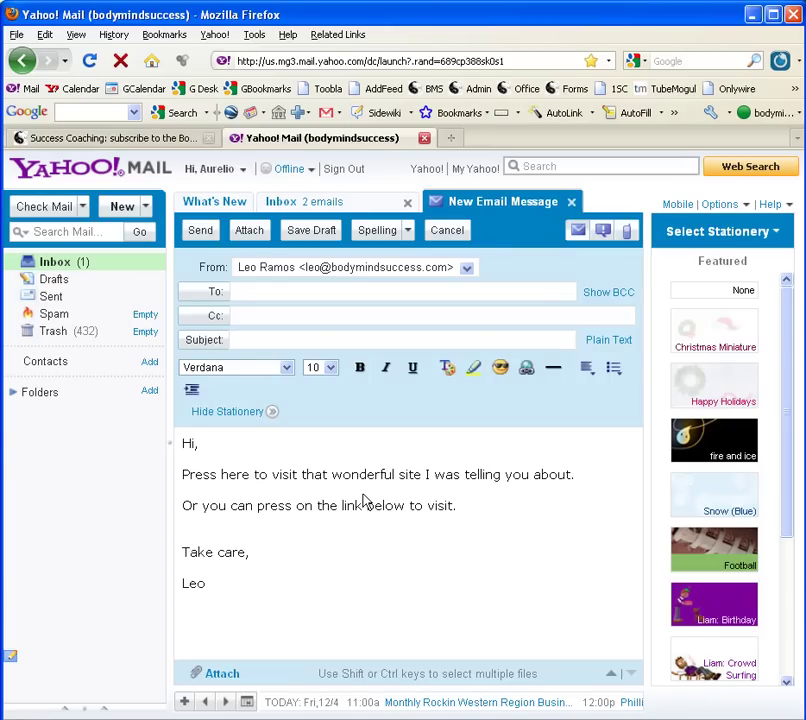
{"action": "left_click", "coordinate": [297, 298]}
{"action": "type", "text": "info@"}
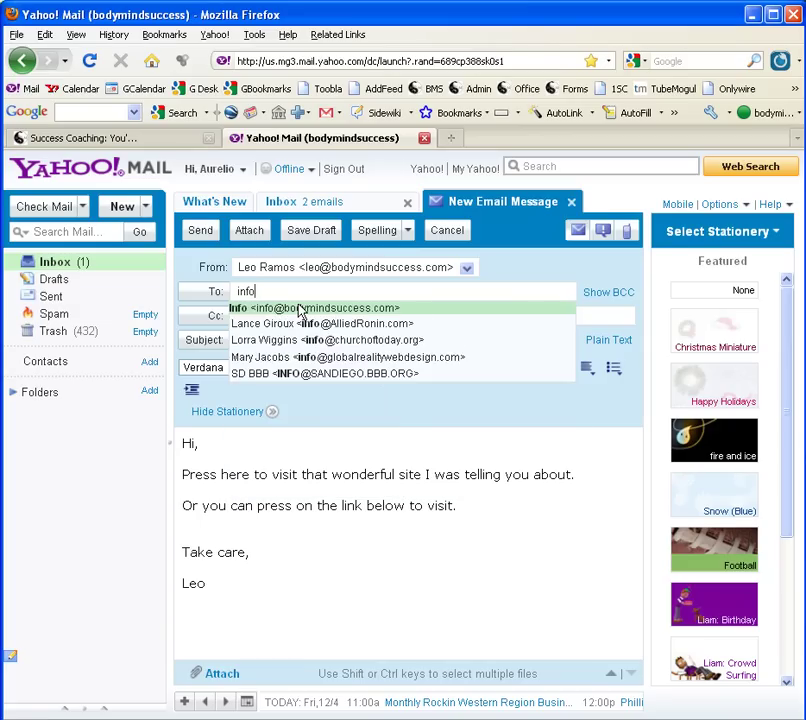
{"action": "left_click", "coordinate": [297, 309]}
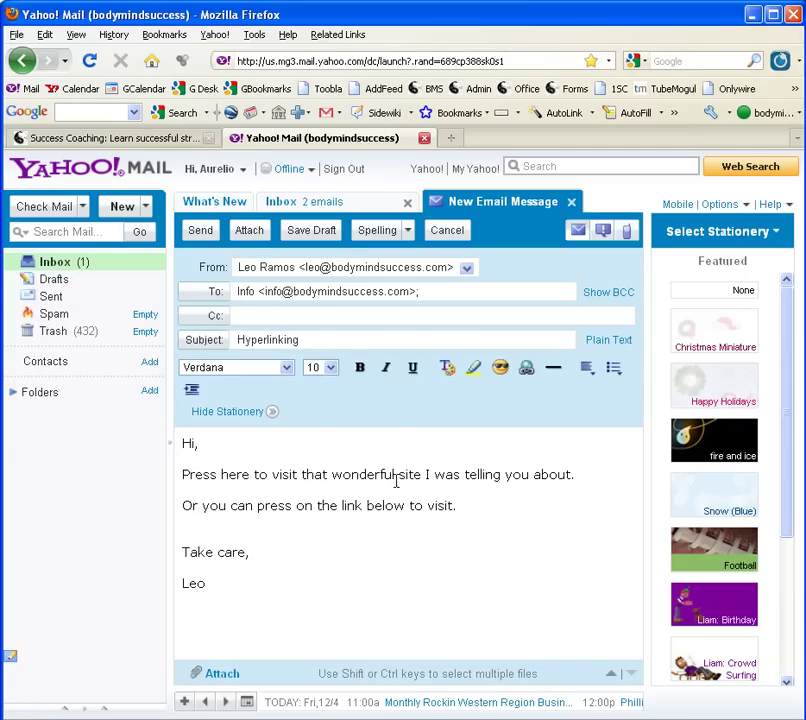
{"action": "left_click", "coordinate": [316, 529]}
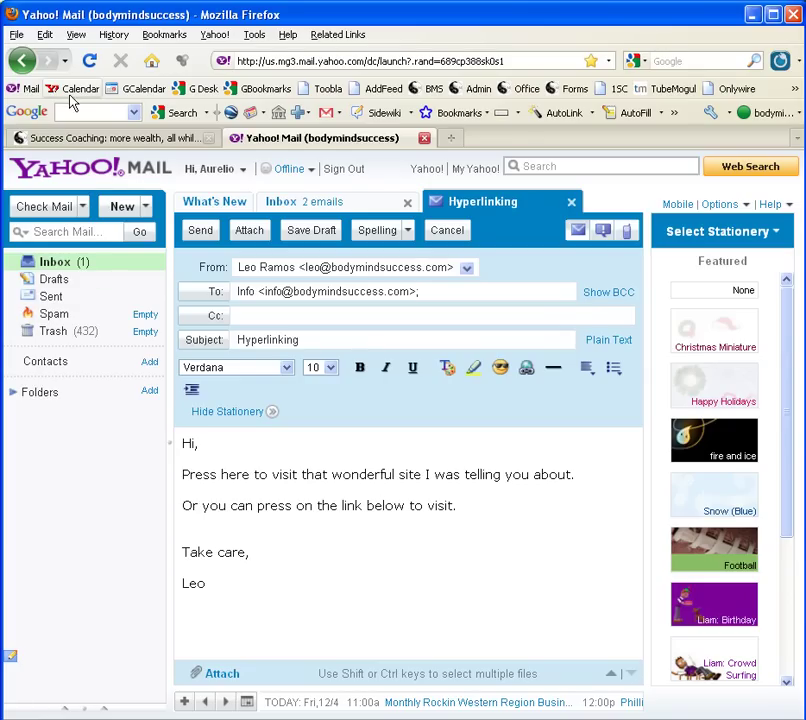
Step: Paste the bodymindsuccess.com address into the message body, then select the words 'Press here'
{"action": "left_click", "coordinate": [44, 35]}
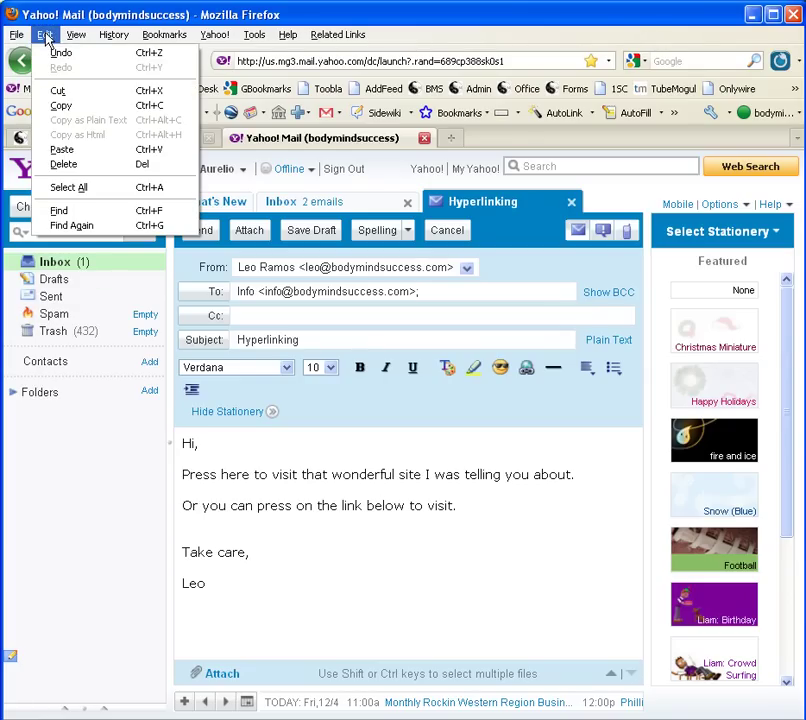
{"action": "left_click", "coordinate": [62, 149]}
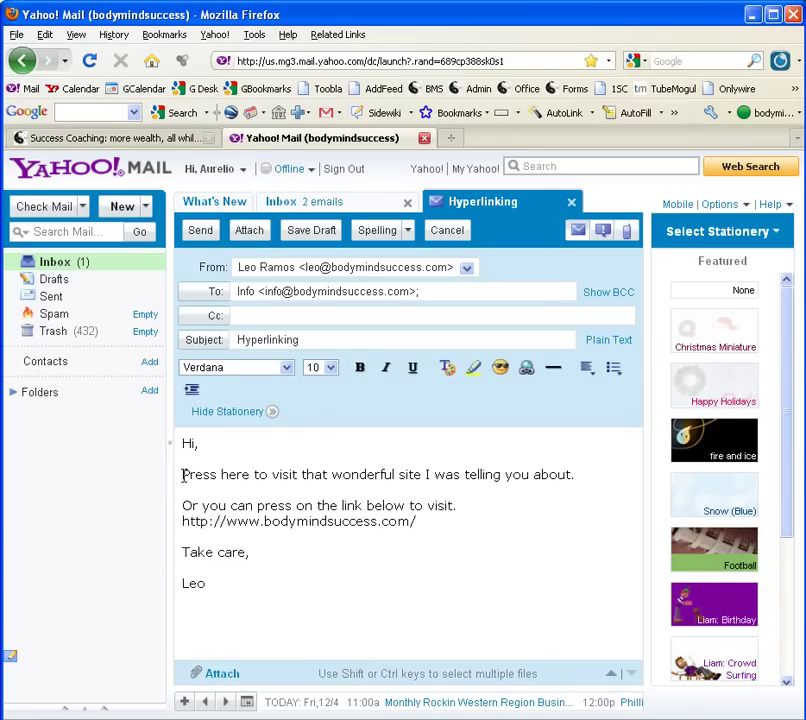
{"action": "left_click_drag", "start_coordinate": [184, 475], "coordinate": [251, 467]}
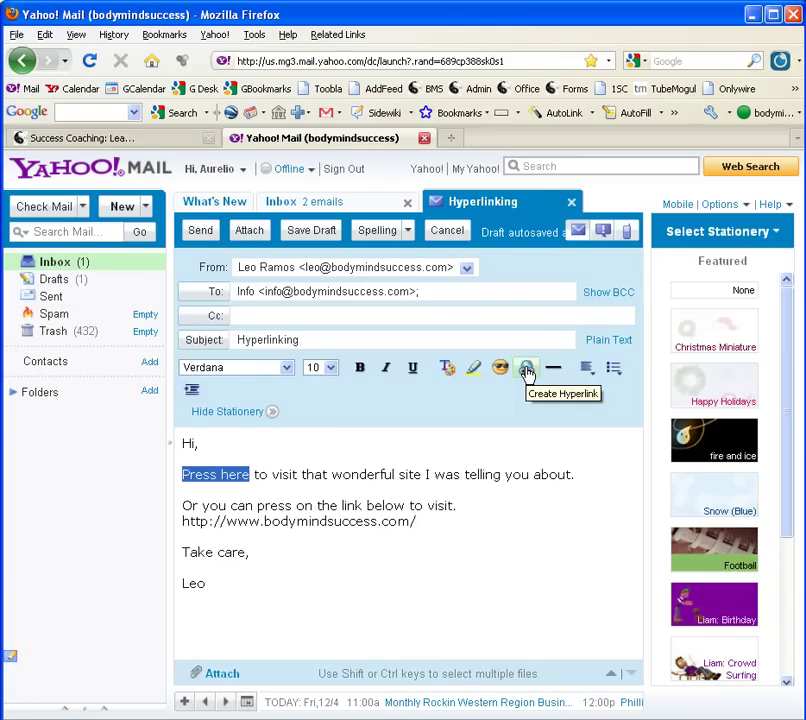
{"action": "left_click", "coordinate": [527, 372]}
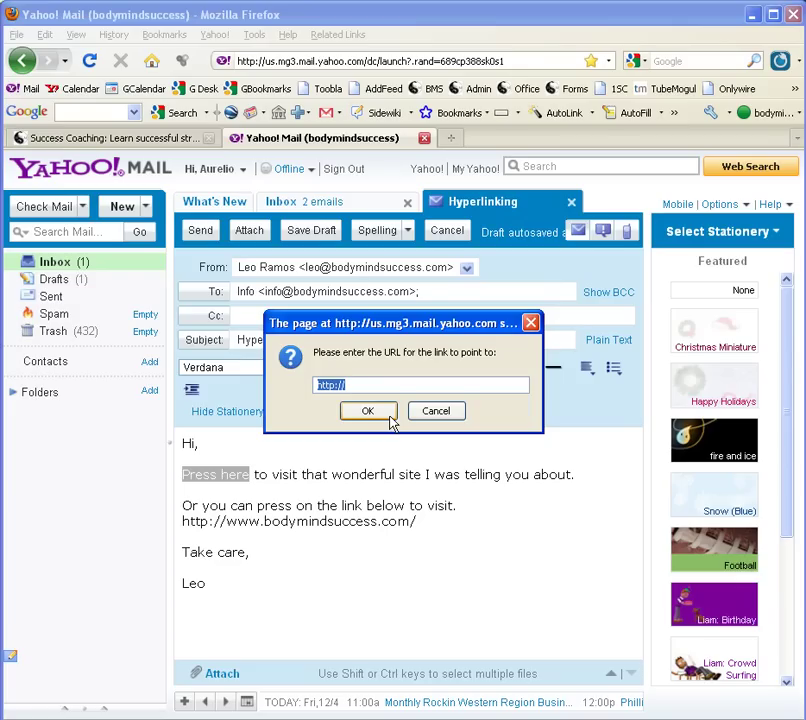
{"action": "key", "text": "BackSpace"}
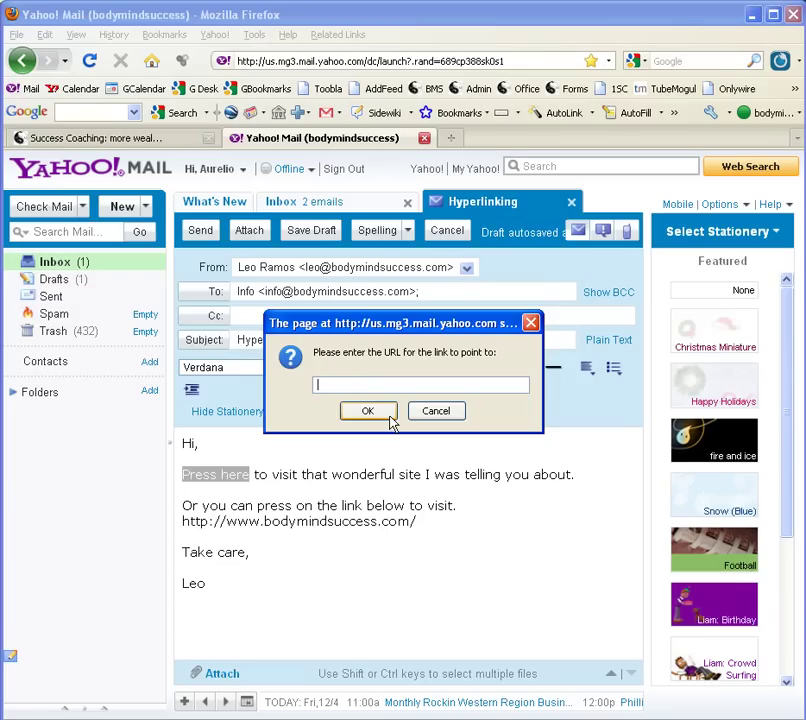
{"action": "right_click", "coordinate": [364, 386]}
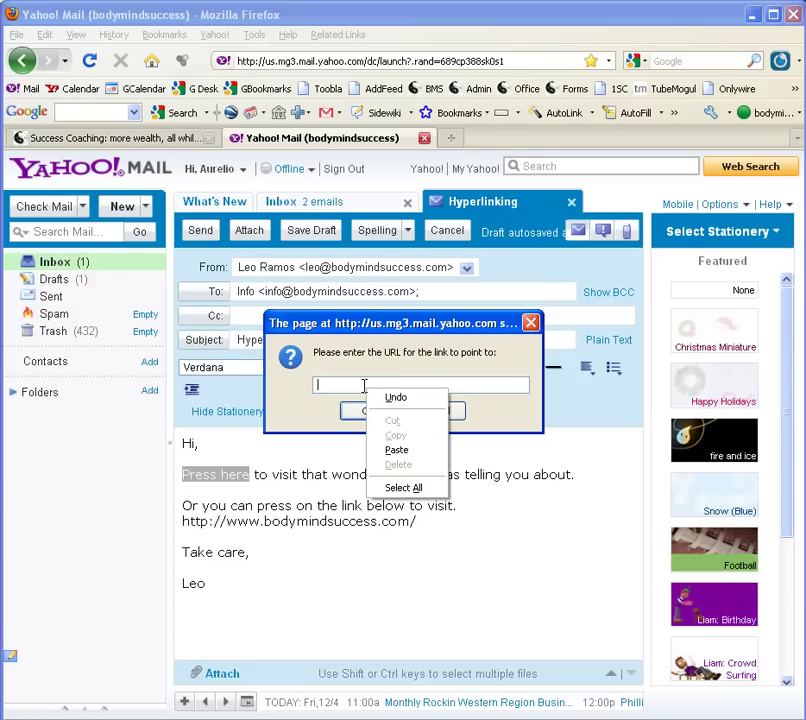
{"action": "left_click", "coordinate": [395, 453]}
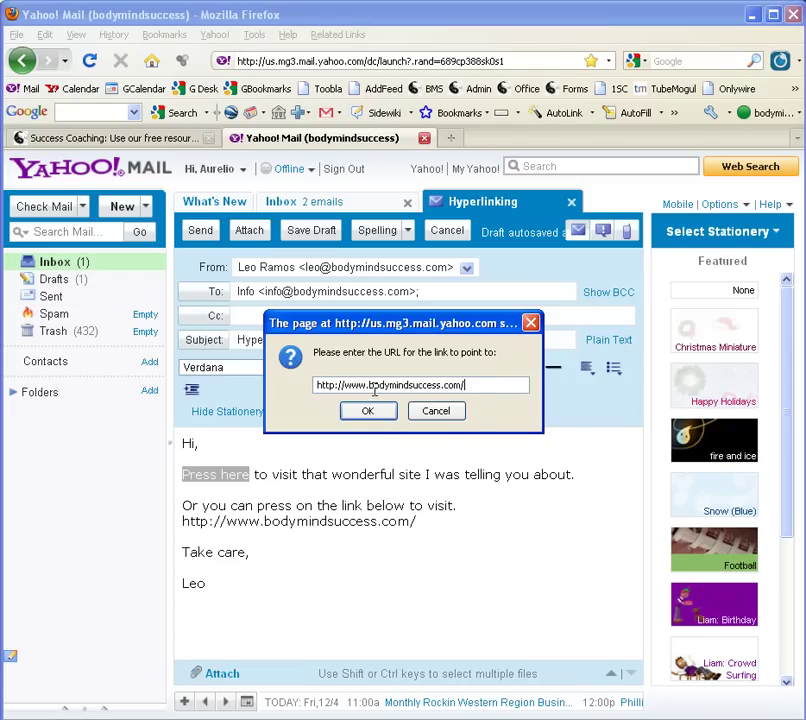
{"action": "left_click", "coordinate": [371, 415]}
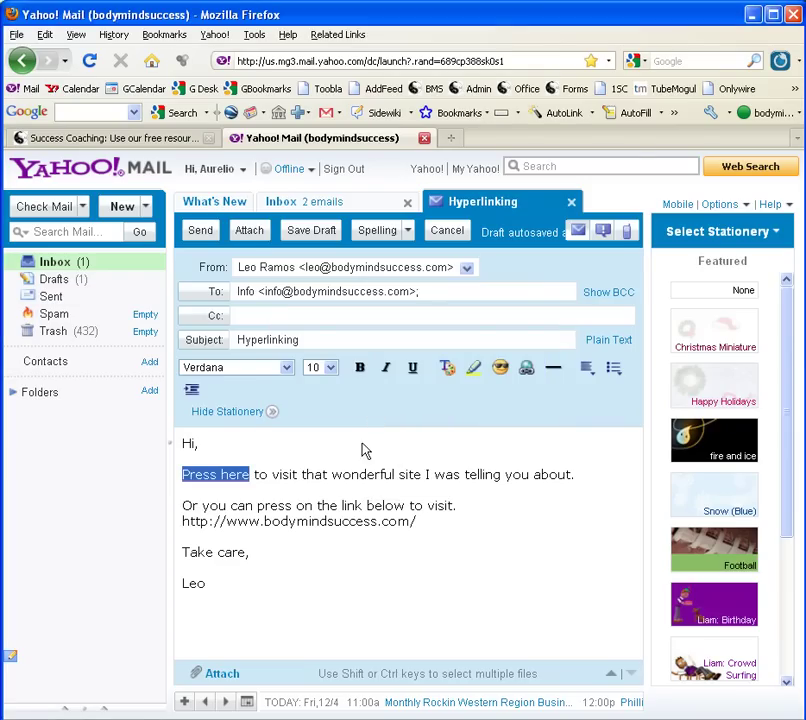
{"action": "left_click", "coordinate": [305, 474]}
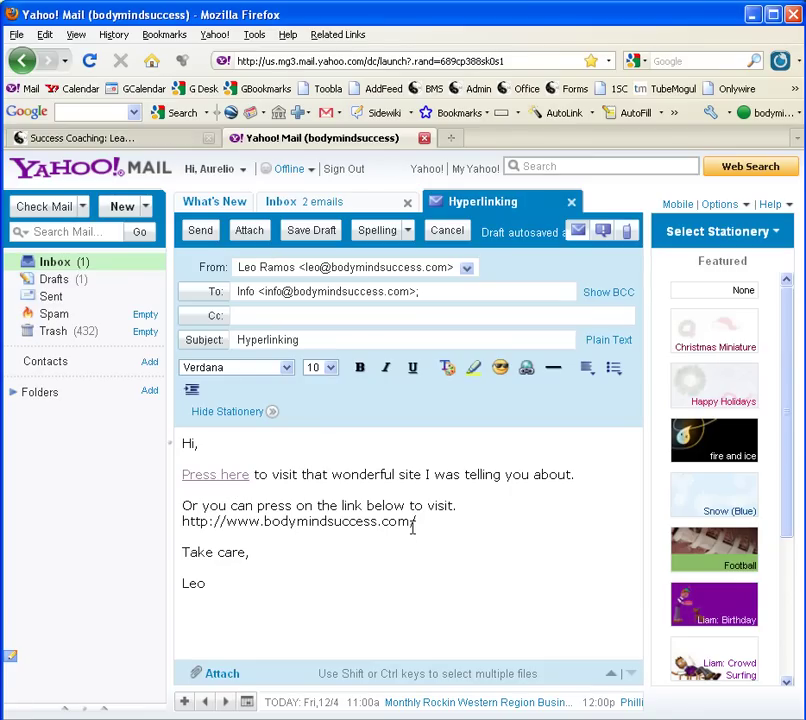
{"action": "left_click_drag", "start_coordinate": [420, 530], "coordinate": [183, 534]}
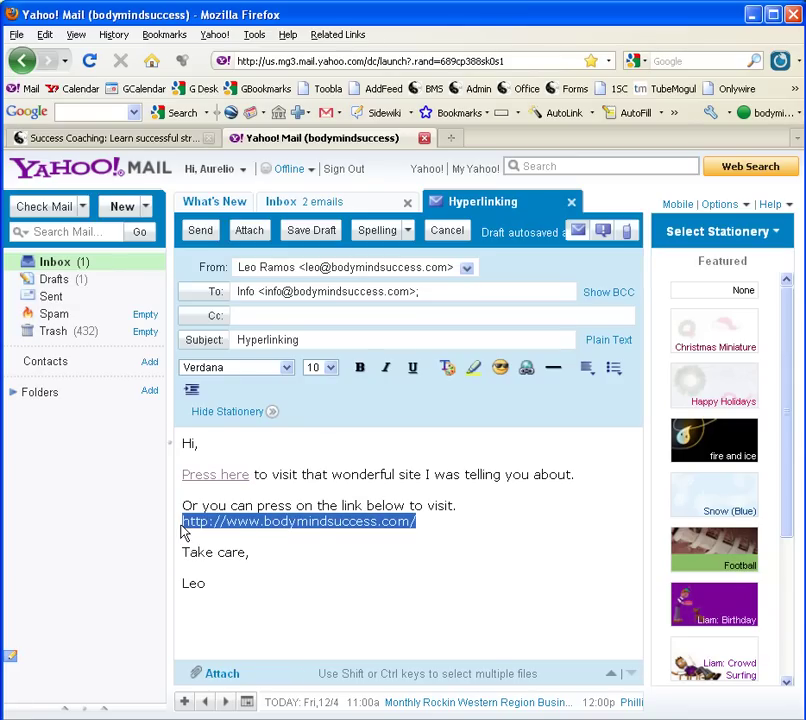
{"action": "left_click", "coordinate": [531, 372]}
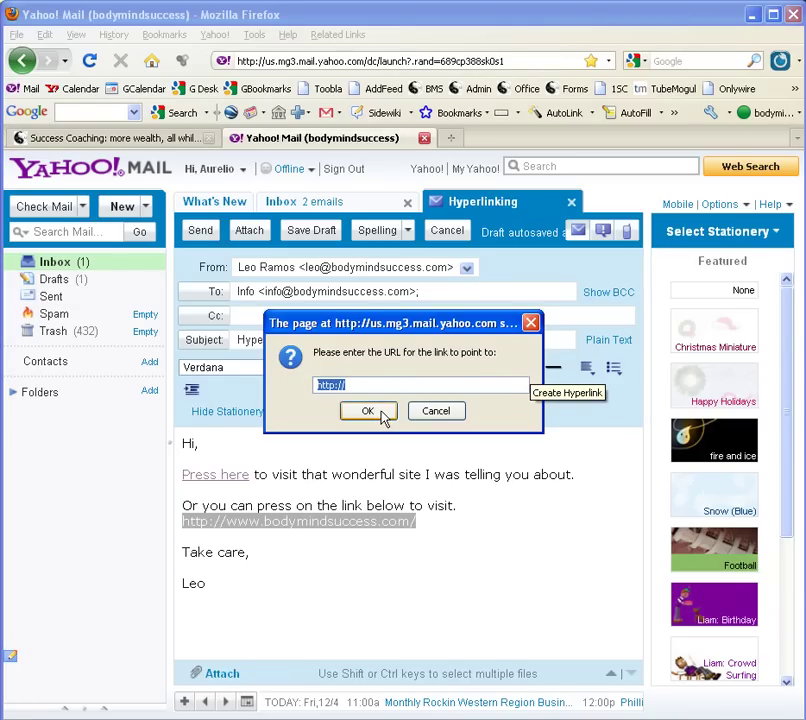
{"action": "key", "text": "BackSpace"}
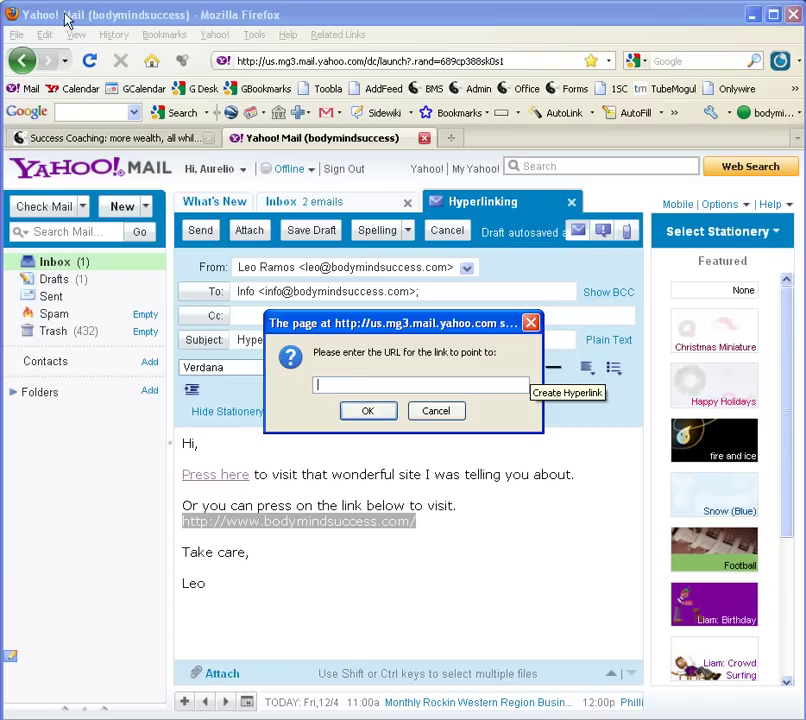
{"action": "right_click", "coordinate": [382, 384]}
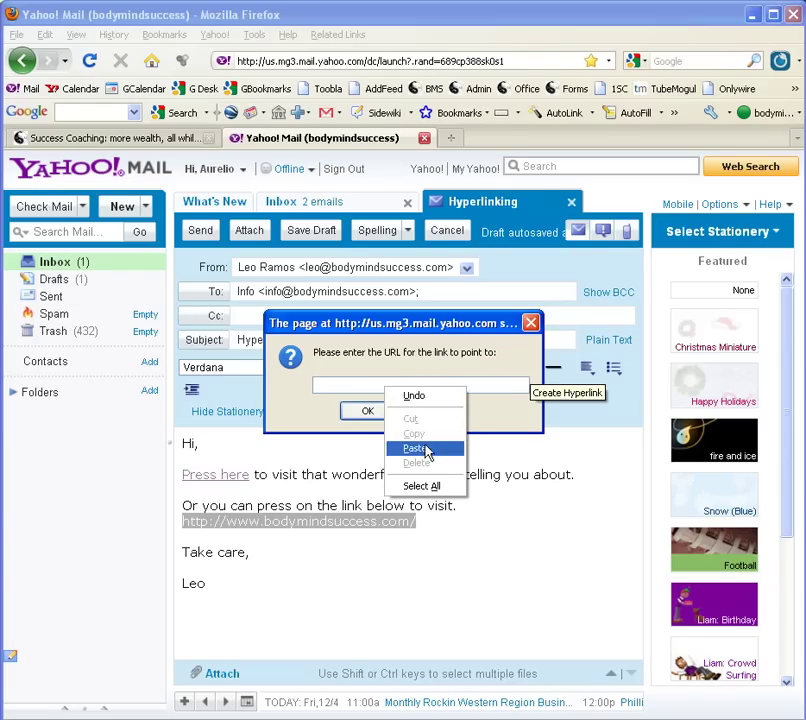
{"action": "left_click", "coordinate": [417, 446]}
{"action": "left_click", "coordinate": [370, 413]}
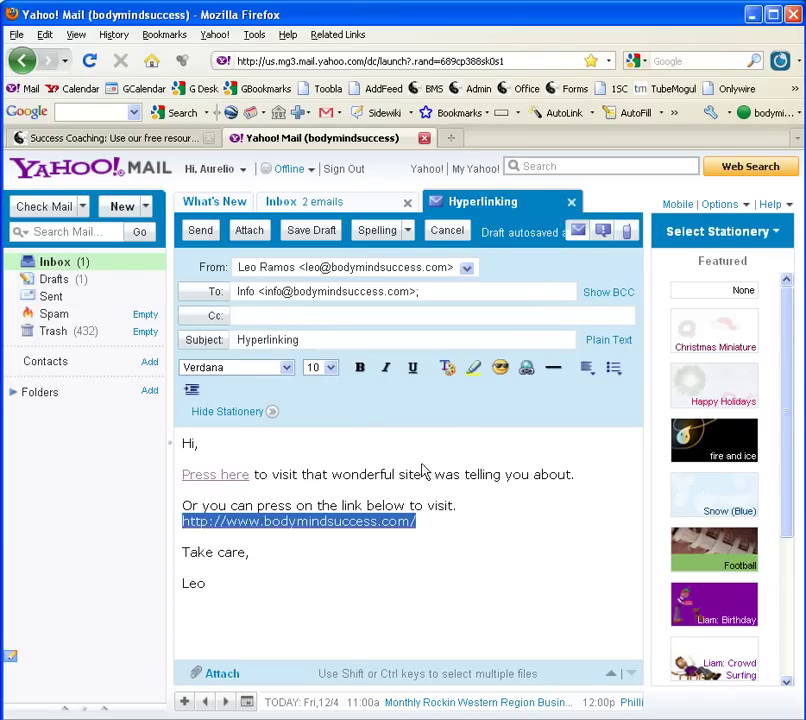
{"action": "left_click", "coordinate": [451, 528]}
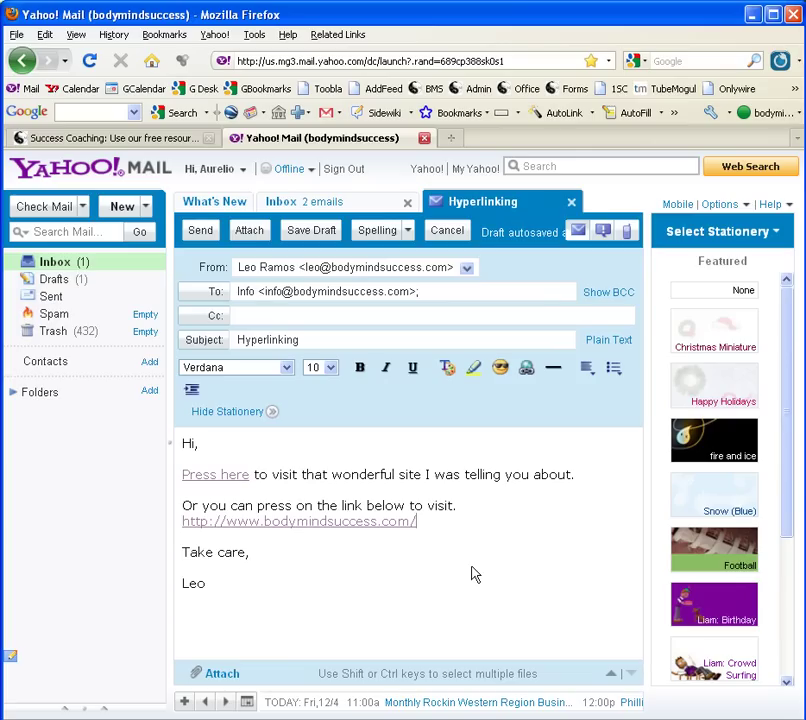
{"action": "key", "text": "Return"}
{"action": "key", "text": "Return"}
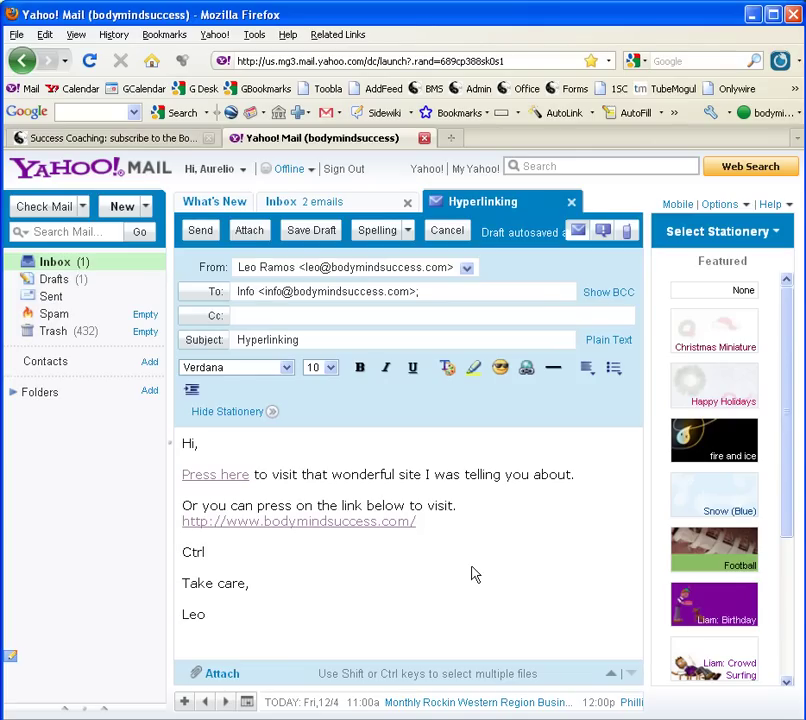
Step: Type 'Ctrl+C = Copy' and 'Ctrl+V = Pas' on separate lines, then send the message
{"action": "type", "text": "Ctrl+C "}
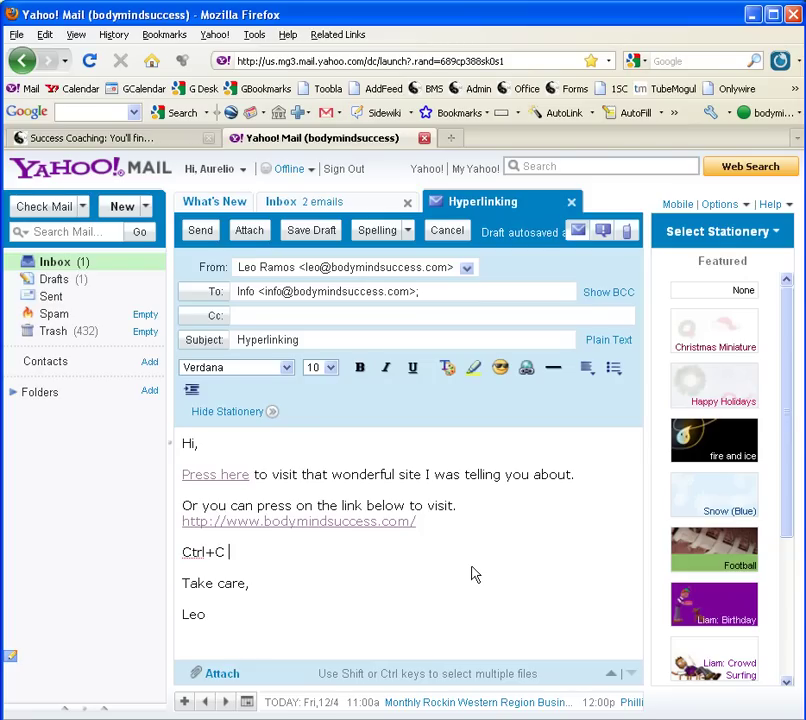
{"action": "type", "text": "= Copy"}
{"action": "key", "text": "Return"}
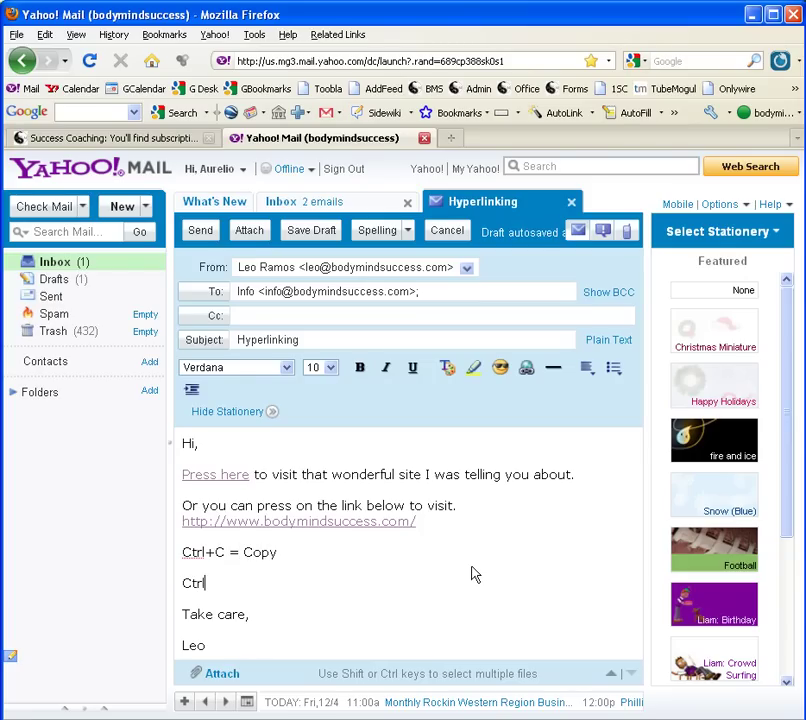
{"action": "type", "text": "Ctrl+V = Paste"}
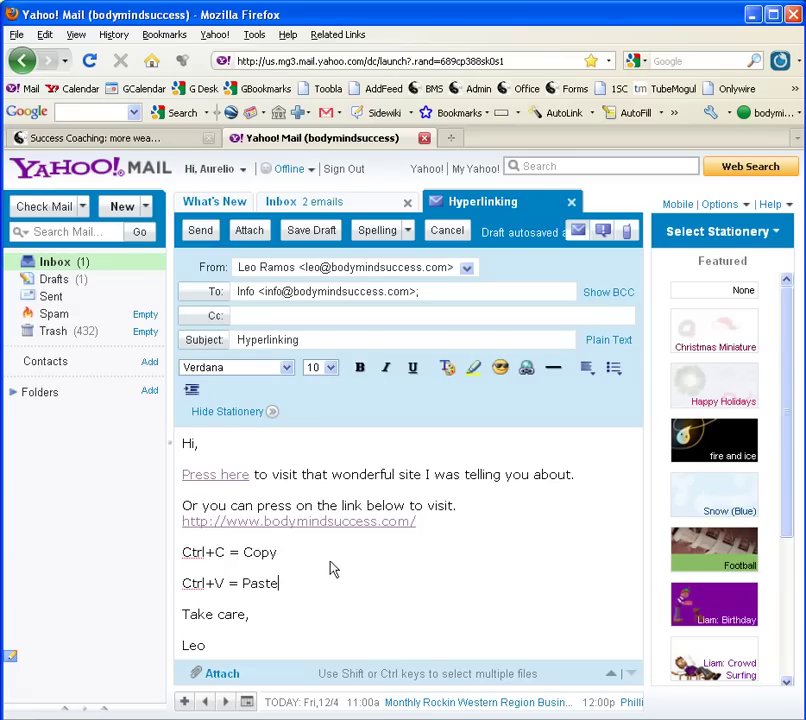
{"action": "left_click", "coordinate": [199, 231]}
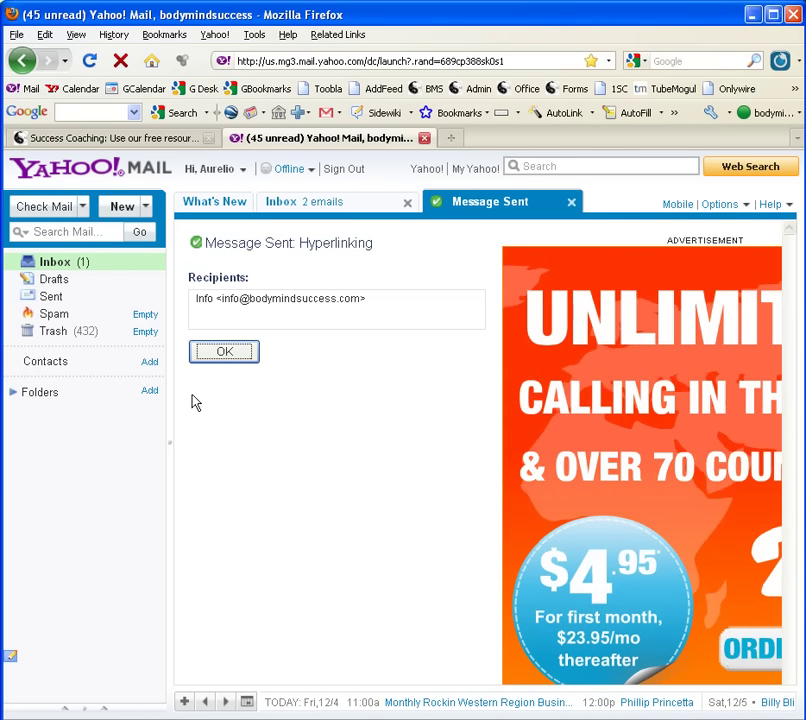
Step: Switch to the Success Coaching tab showing the Body Mind Success site
{"action": "left_click", "coordinate": [139, 141]}
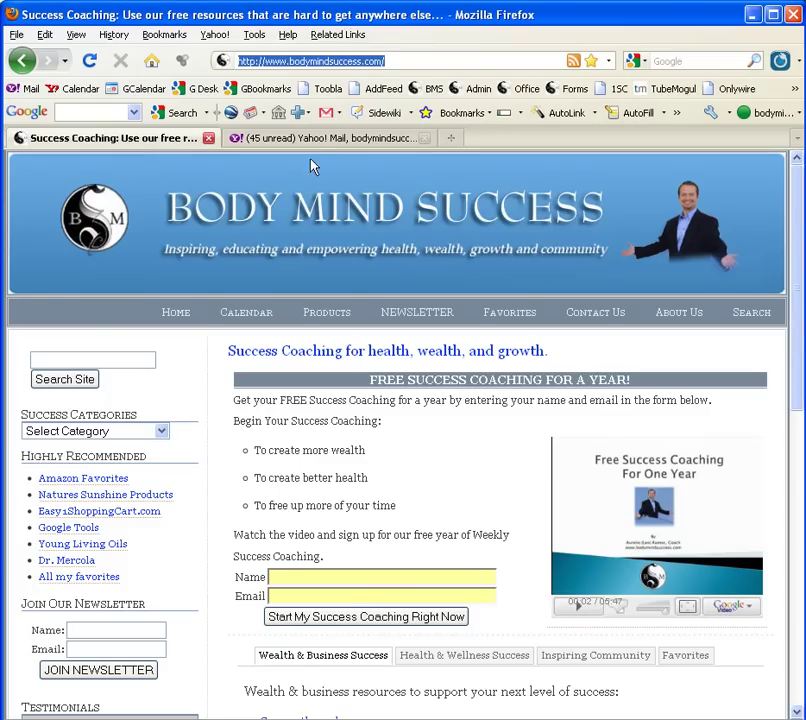